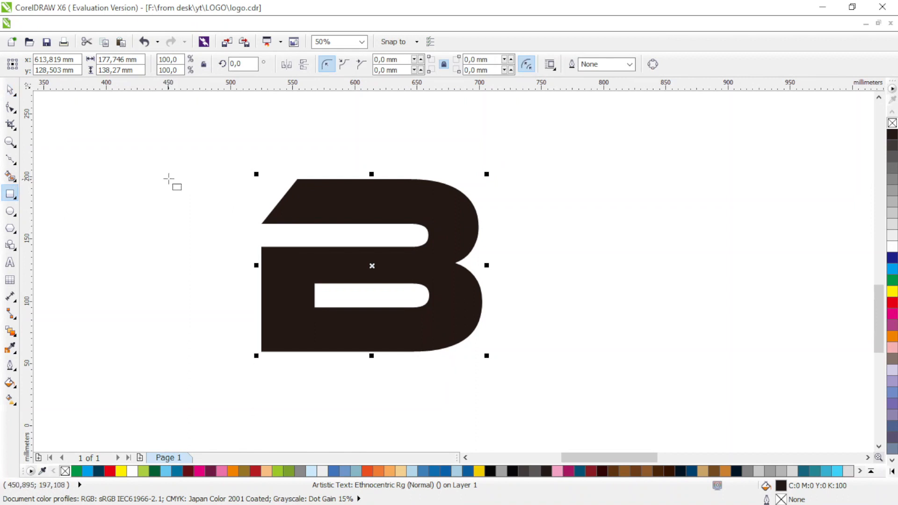
- Draw a rectangle about 53 mm wide beside the letter B and match its top and bottom edges to the letter
{"action": "mouse_move", "coordinate": [169, 176]}
{"action": "left_mouse_down"}
{"action": "mouse_move", "coordinate": [223, 341]}
{"action": "mouse_move", "coordinate": [243, 361]}
{"action": "mouse_move", "coordinate": [236, 354]}
{"action": "left_mouse_up"}
{"action": "key", "text": "space"}
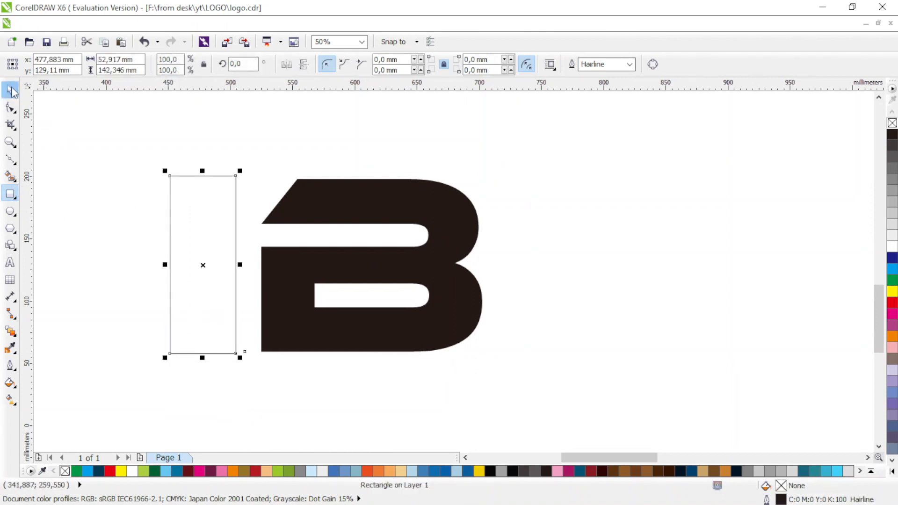
{"action": "left_click", "coordinate": [388, 205], "text": "shift"}
{"action": "key", "text": "t"}
{"action": "left_click", "coordinate": [399, 147]}
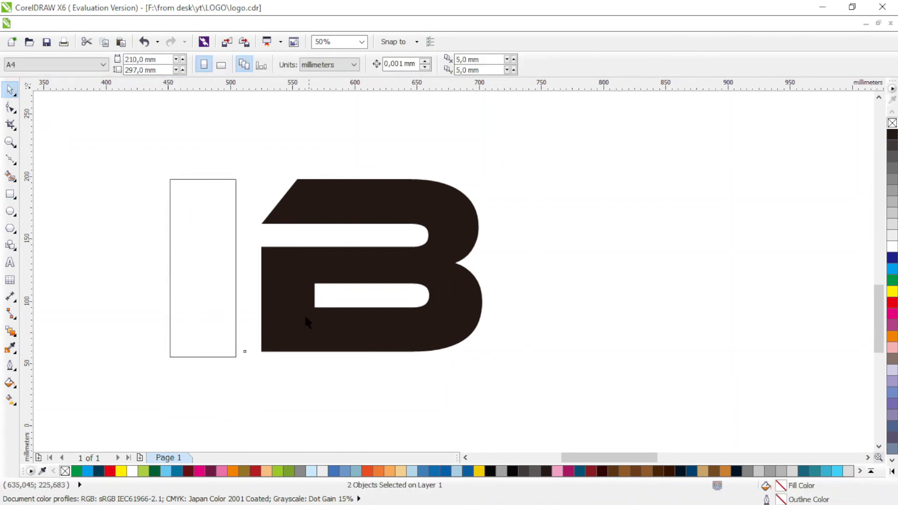
{"action": "left_click", "coordinate": [206, 358]}
{"action": "left_click_drag", "start_coordinate": [205, 361], "coordinate": [206, 356]}
- Try skewing only the letter B horizontally to the right
{"action": "left_click", "coordinate": [367, 192]}
{"action": "left_click", "coordinate": [367, 192]}
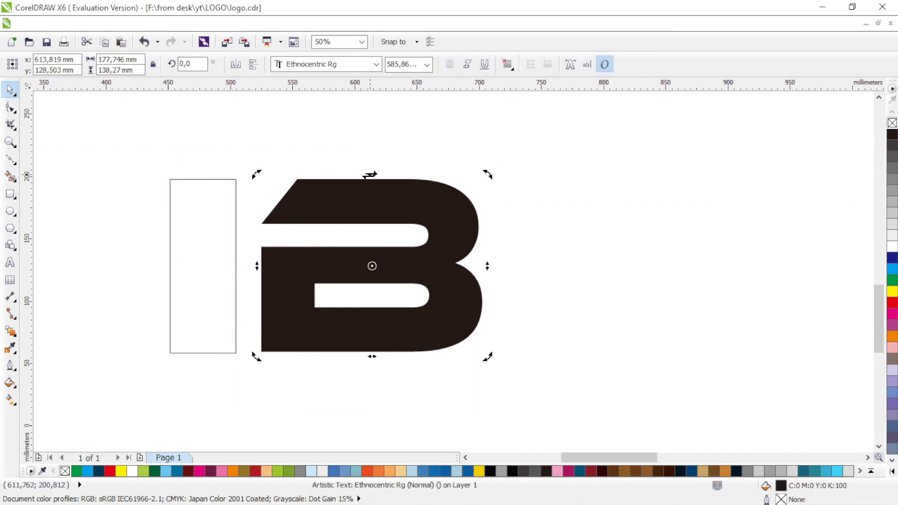
{"action": "left_click_drag", "start_coordinate": [371, 174], "coordinate": [435, 178]}
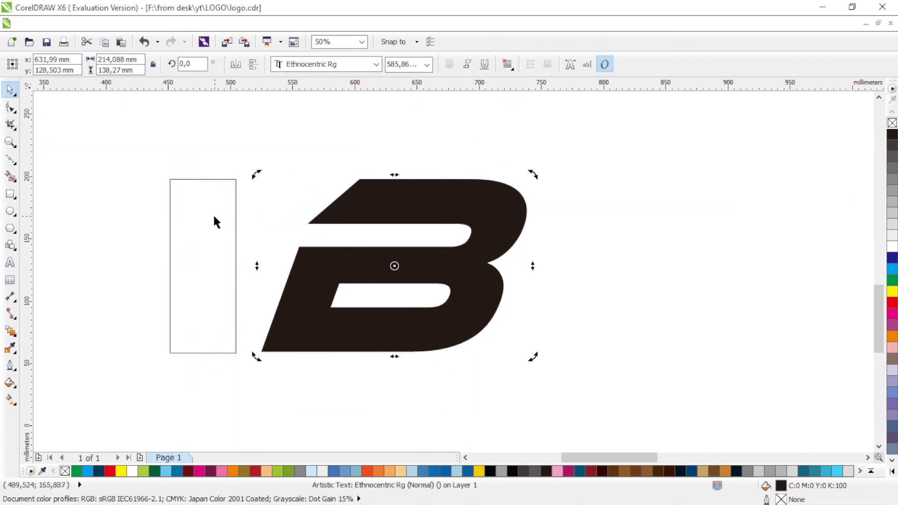
{"action": "key", "text": "ctrl+z"}
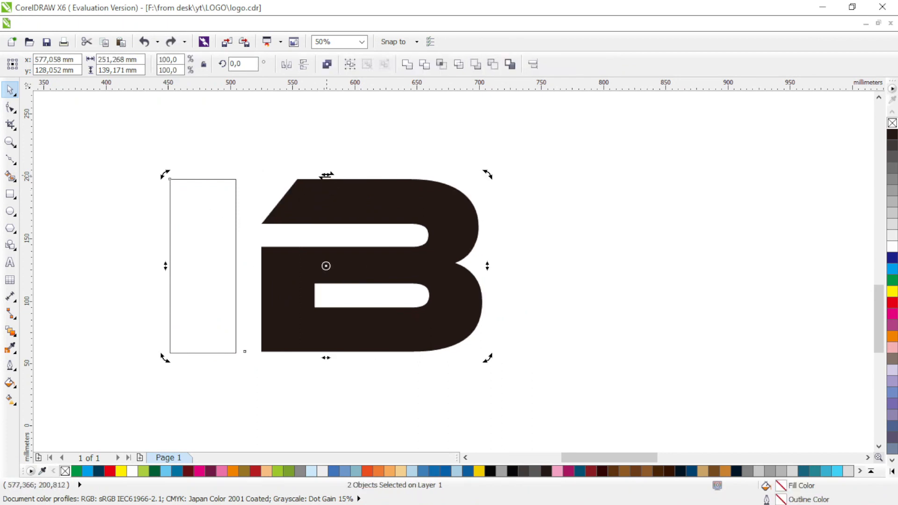
- Skew the rectangle and the letter B together to the right and place the rectangle over the B's left side
{"action": "left_click_drag", "start_coordinate": [326, 175], "coordinate": [407, 176]}
{"action": "left_click", "coordinate": [383, 143]}
{"action": "left_click_drag", "start_coordinate": [304, 201], "coordinate": [371, 211]}
- Convert the slanted rectangle to curves and reshape its right side with two mid-edge nodes forming a notch, removing the lower-right corner node
{"action": "left_click", "coordinate": [11, 108]}
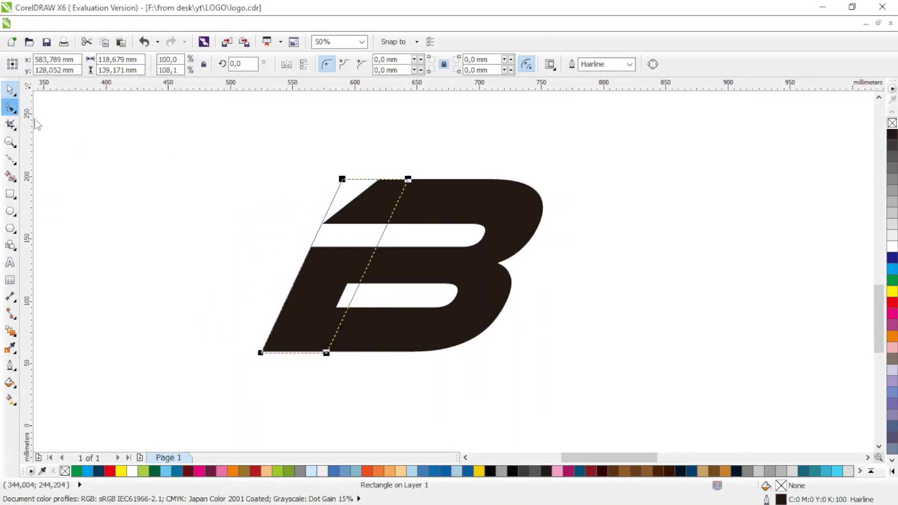
{"action": "key", "text": "ctrl+q"}
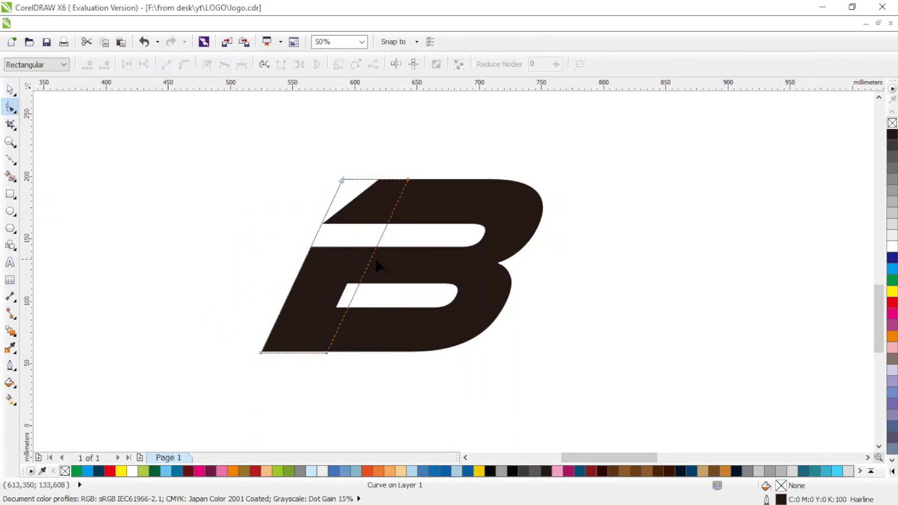
{"action": "double_click", "coordinate": [373, 254]}
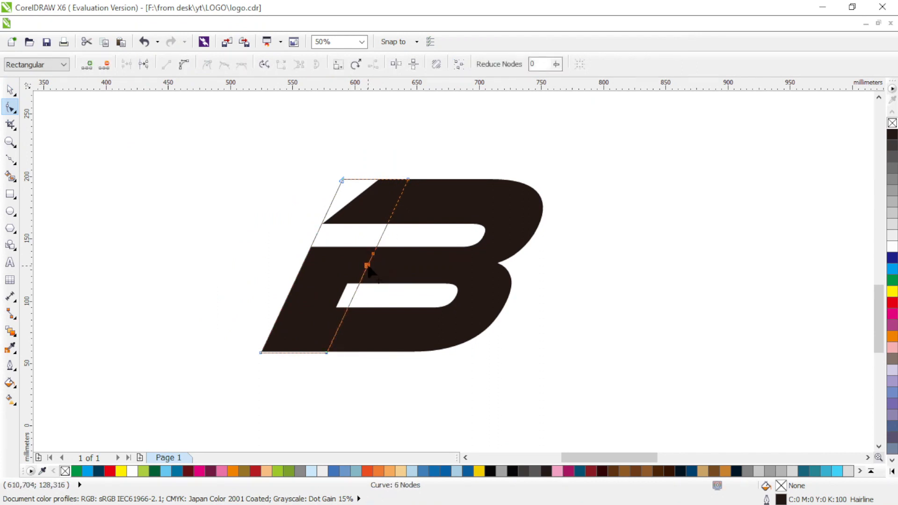
{"action": "mouse_move", "coordinate": [372, 254]}
{"action": "left_mouse_down"}
{"action": "mouse_move", "coordinate": [408, 257]}
{"action": "mouse_move", "coordinate": [363, 263]}
{"action": "mouse_move", "coordinate": [379, 245]}
{"action": "left_mouse_up"}
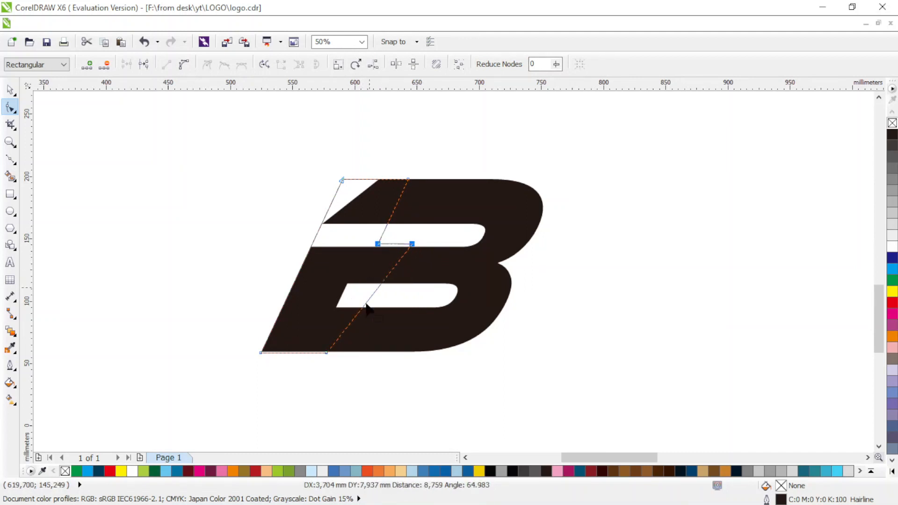
{"action": "left_click", "coordinate": [326, 352]}
{"action": "key", "text": "Delete"}
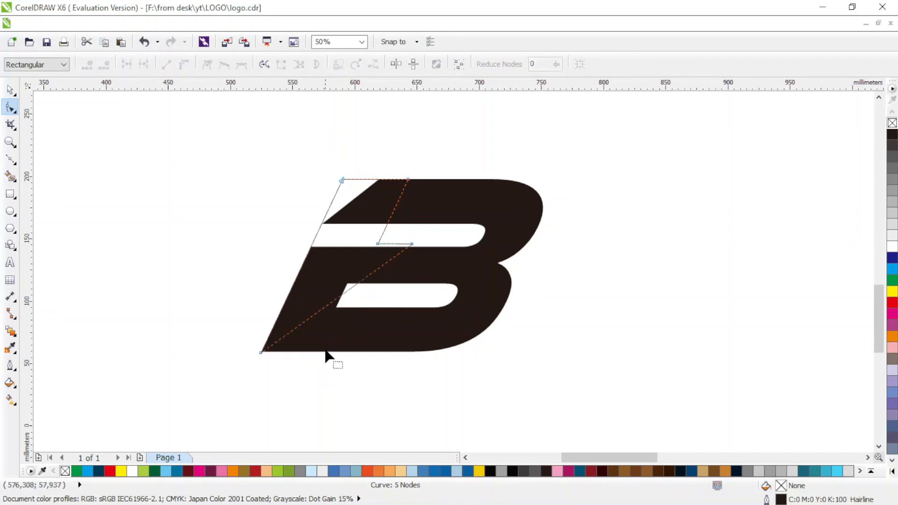
- Complete the lightning bolt by adding a matching notch with two nodes on its left edge and moving its upper-right corner slightly outward
{"action": "double_click", "coordinate": [312, 244]}
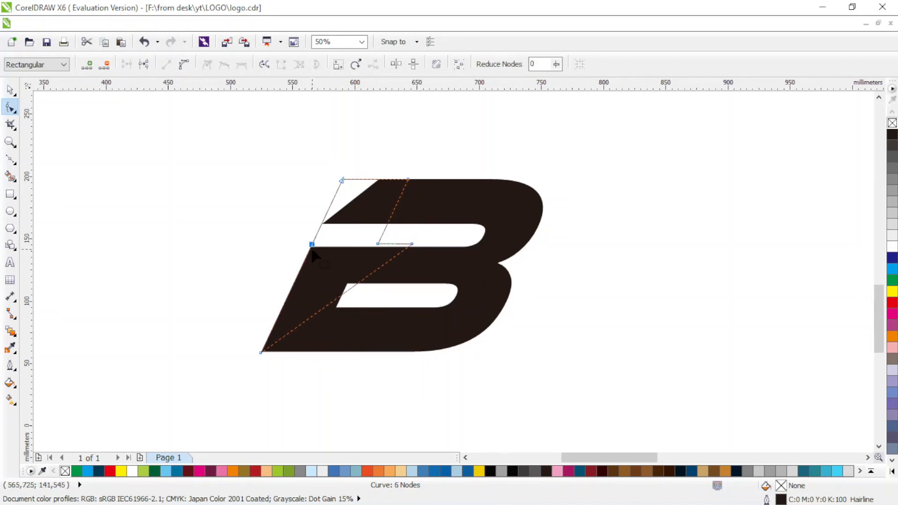
{"action": "double_click", "coordinate": [310, 248]}
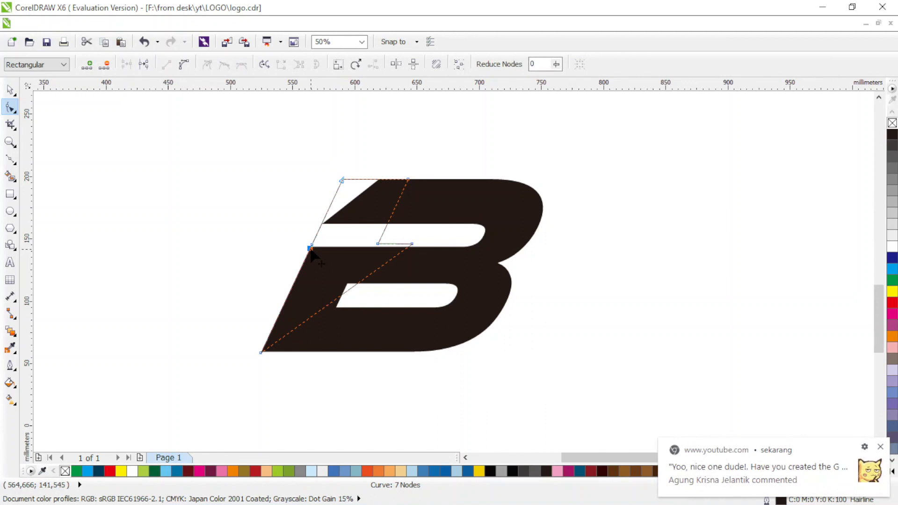
{"action": "left_click_drag", "start_coordinate": [311, 250], "coordinate": [340, 250]}
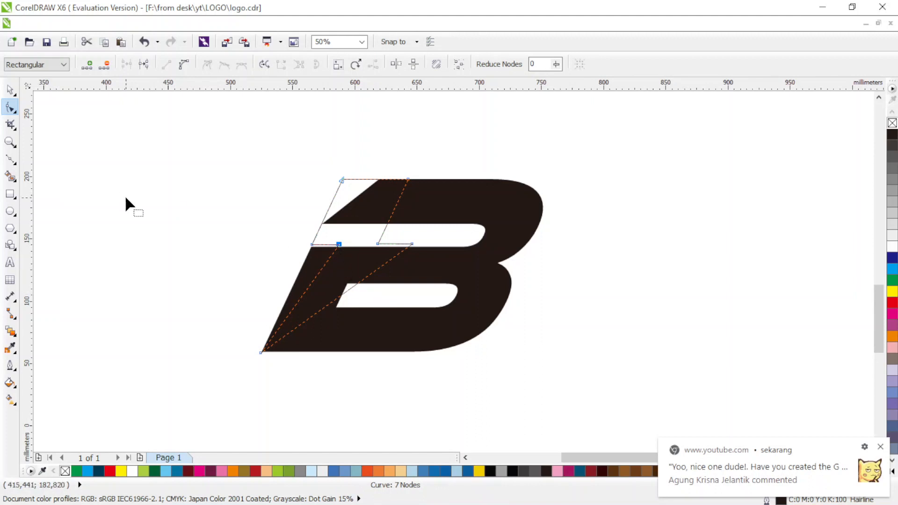
{"action": "left_click_drag", "start_coordinate": [408, 179], "coordinate": [425, 184]}
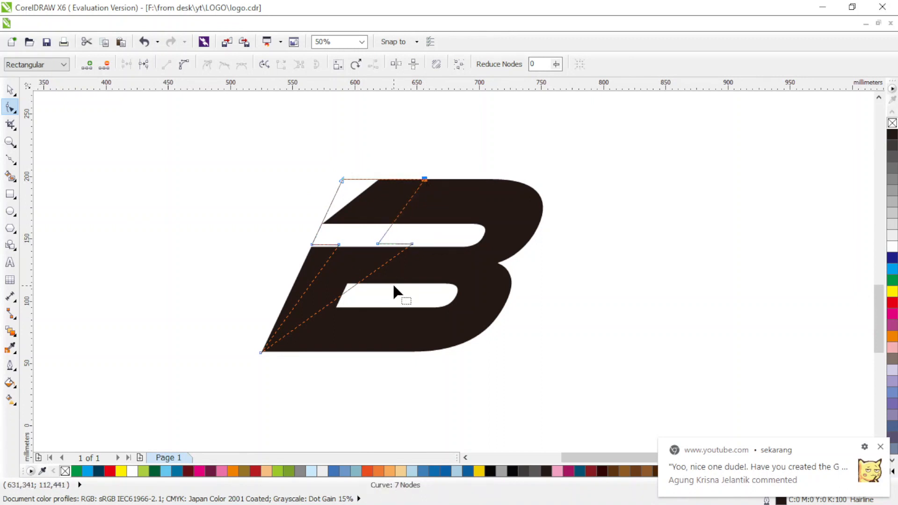
- Give the lightning bolt a white fill with no outline and shift its bottom tip slightly to the right
{"action": "left_click", "coordinate": [10, 89]}
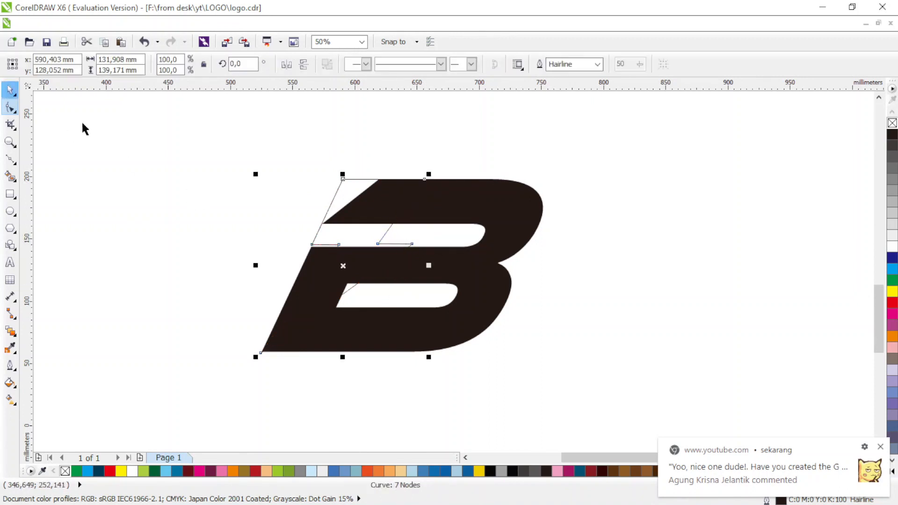
{"action": "left_click", "coordinate": [132, 471]}
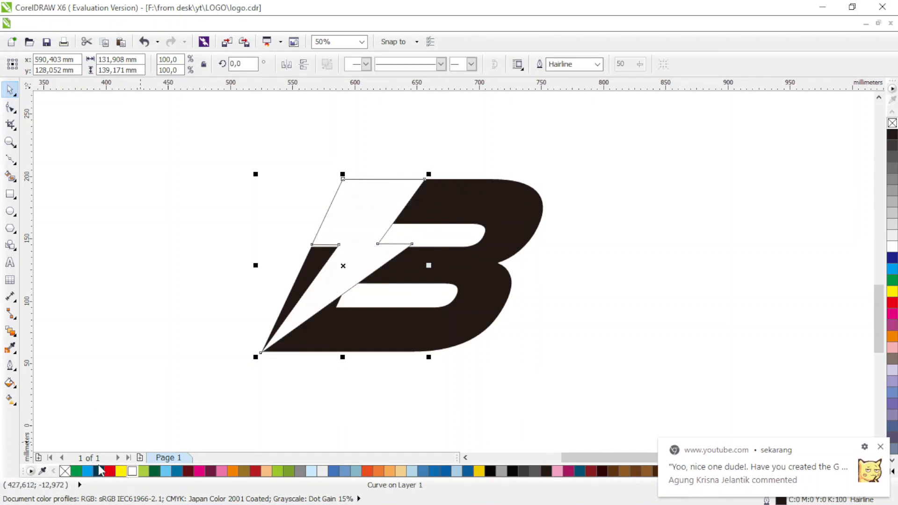
{"action": "left_click", "coordinate": [11, 108]}
{"action": "left_click_drag", "start_coordinate": [235, 337], "coordinate": [271, 353]}
{"action": "key", "text": "space"}
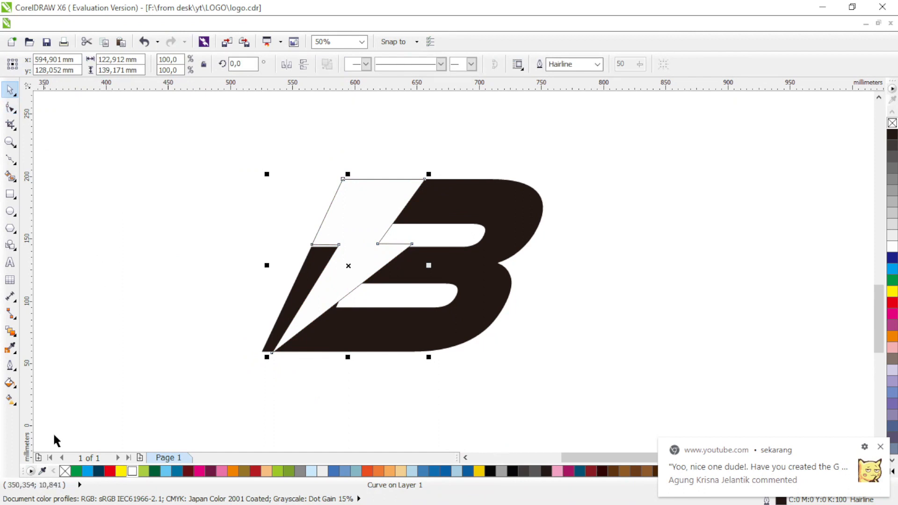
{"action": "right_click", "coordinate": [64, 470]}
- Add a one-step outside contour with an 8,04 mm offset to the lightning bolt and break the contour group apart
{"action": "left_click", "coordinate": [10, 331]}
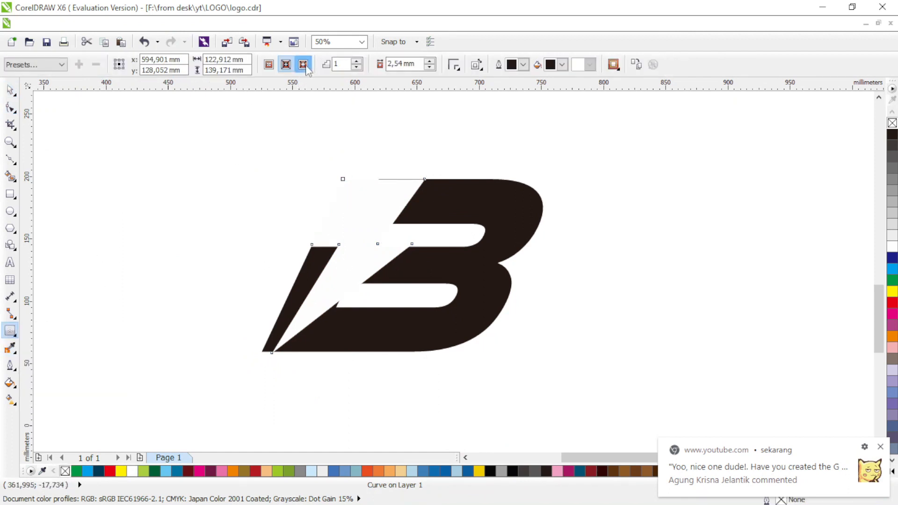
{"action": "left_click", "coordinate": [305, 67]}
{"action": "left_click", "coordinate": [430, 61]}
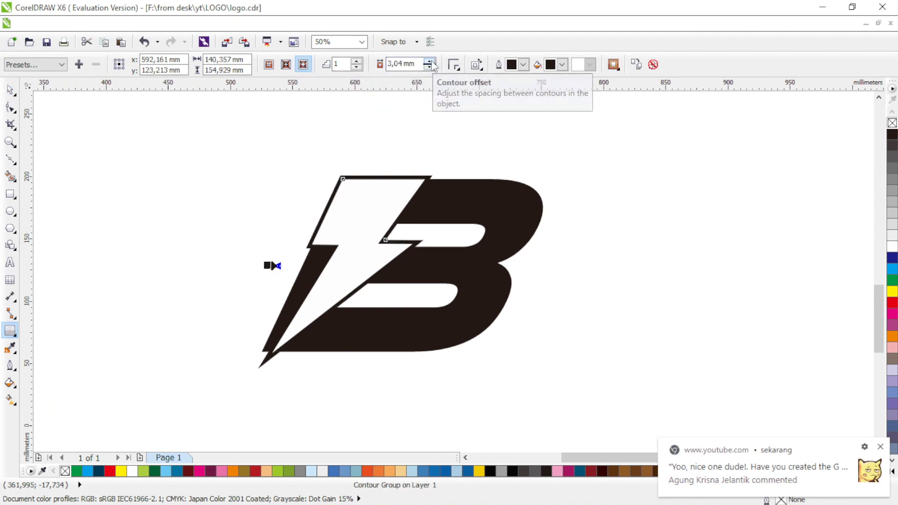
{"action": "left_click", "coordinate": [430, 60]}
{"action": "left_click", "coordinate": [429, 61]}
{"action": "left_click", "coordinate": [430, 61]}
{"action": "left_click", "coordinate": [430, 61]}
{"action": "left_click", "coordinate": [430, 61]}
{"action": "left_click", "coordinate": [430, 61]}
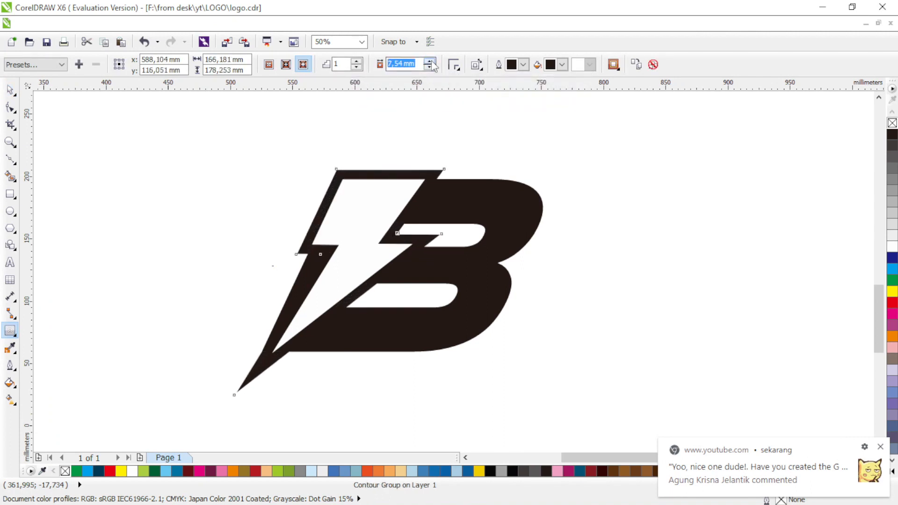
{"action": "left_click", "coordinate": [430, 61]}
{"action": "left_click", "coordinate": [10, 90]}
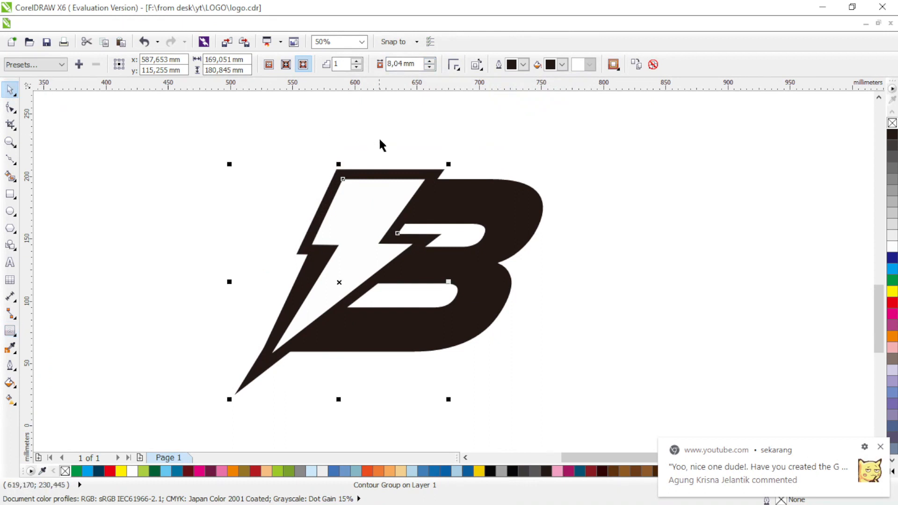
{"action": "key", "text": "ctrl+k"}
- Trim the letter B with the black contour shape and delete the contour shape
{"action": "left_click", "coordinate": [500, 141]}
{"action": "left_click", "coordinate": [445, 174]}
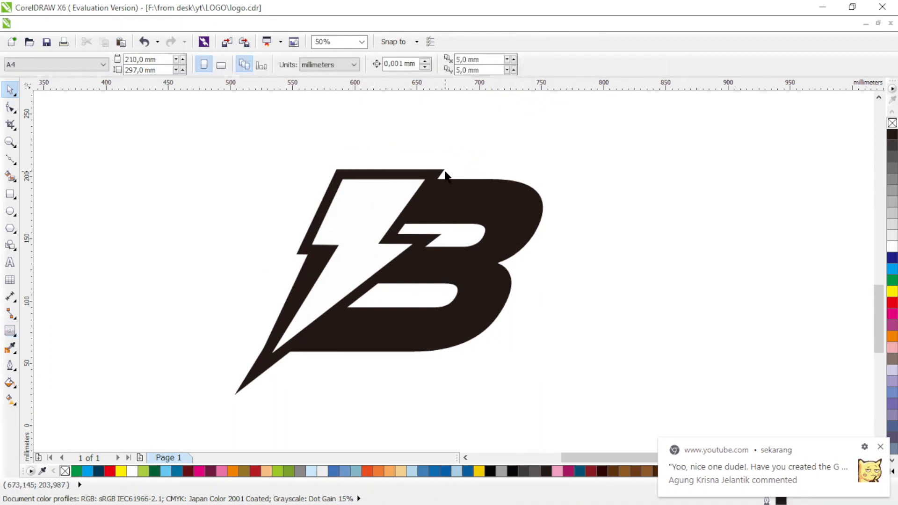
{"action": "left_click", "coordinate": [439, 174]}
{"action": "left_click", "coordinate": [478, 186], "text": "shift"}
{"action": "left_click", "coordinate": [425, 67]}
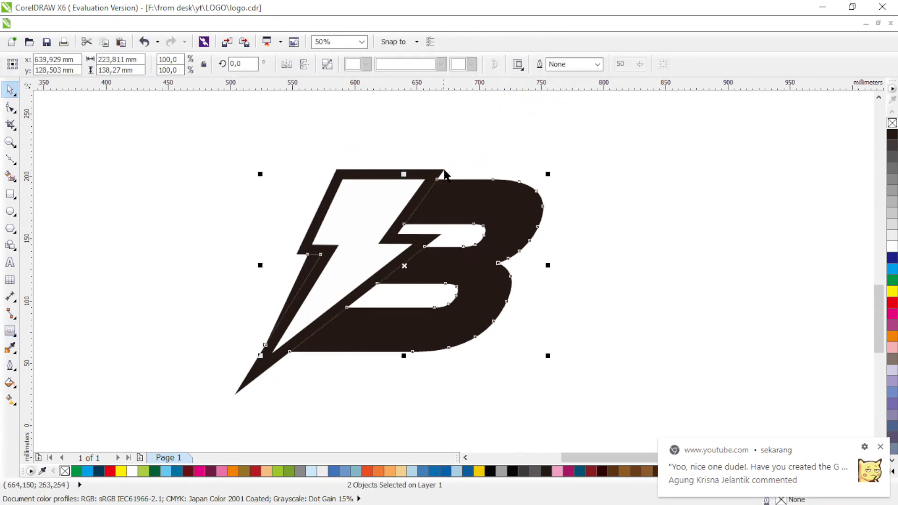
{"action": "left_click", "coordinate": [445, 172]}
{"action": "key", "text": "Delete"}
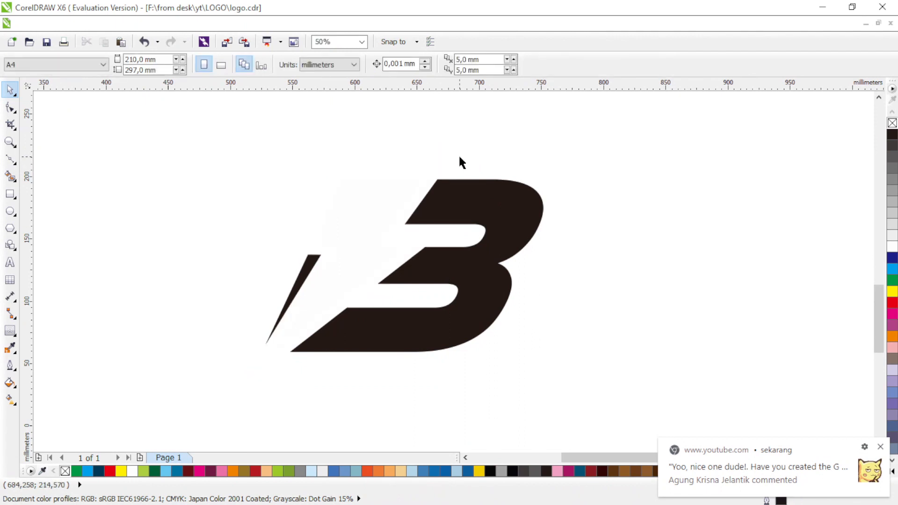
- Weld the white lightning bolt to the trimmed letter B so both share the black fill
{"action": "left_click", "coordinate": [373, 206]}
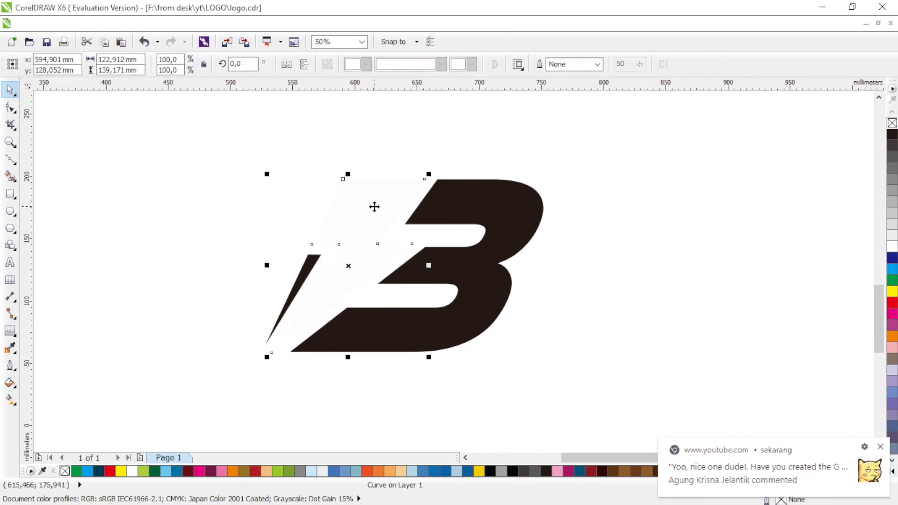
{"action": "left_click", "coordinate": [462, 206], "text": "shift"}
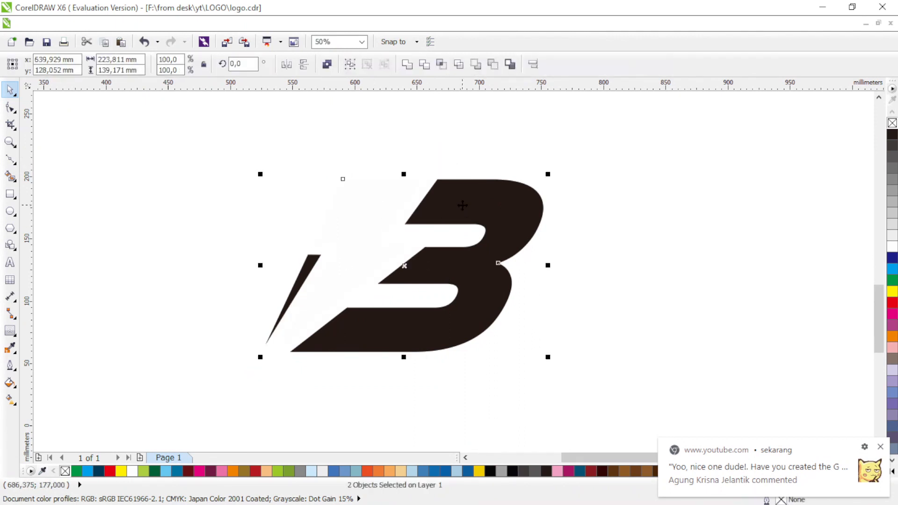
{"action": "left_click", "coordinate": [410, 68]}
{"action": "left_click", "coordinate": [392, 141]}
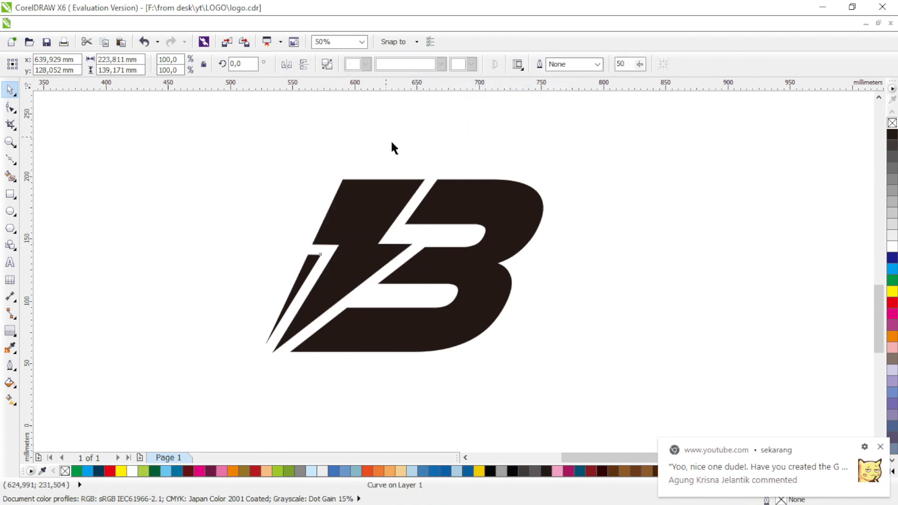
- Break the welded logo apart into separate pieces and weld the thin left sliver with the main B body
{"action": "left_click", "coordinate": [309, 272]}
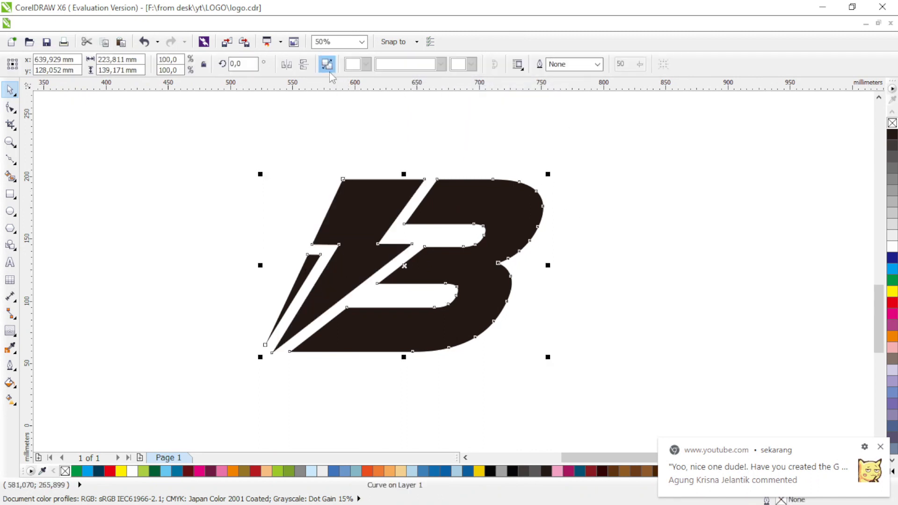
{"action": "left_click", "coordinate": [278, 178]}
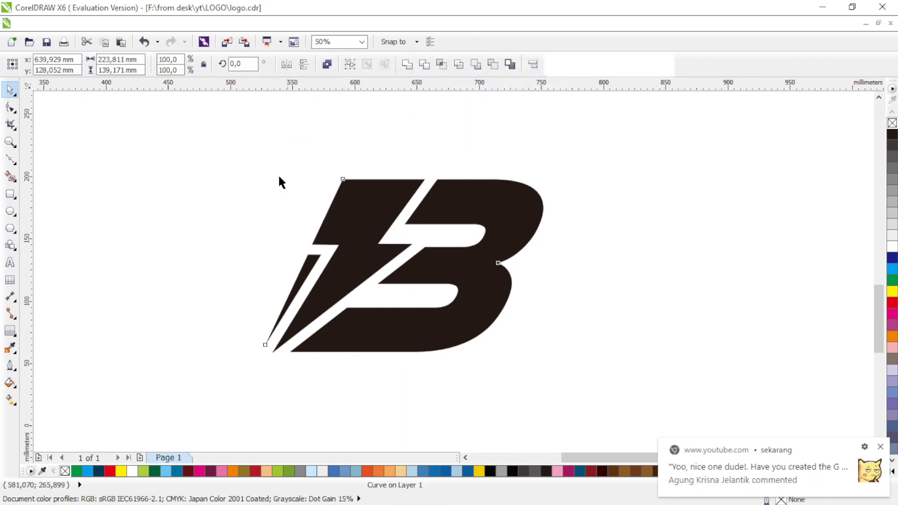
{"action": "left_click", "coordinate": [348, 238]}
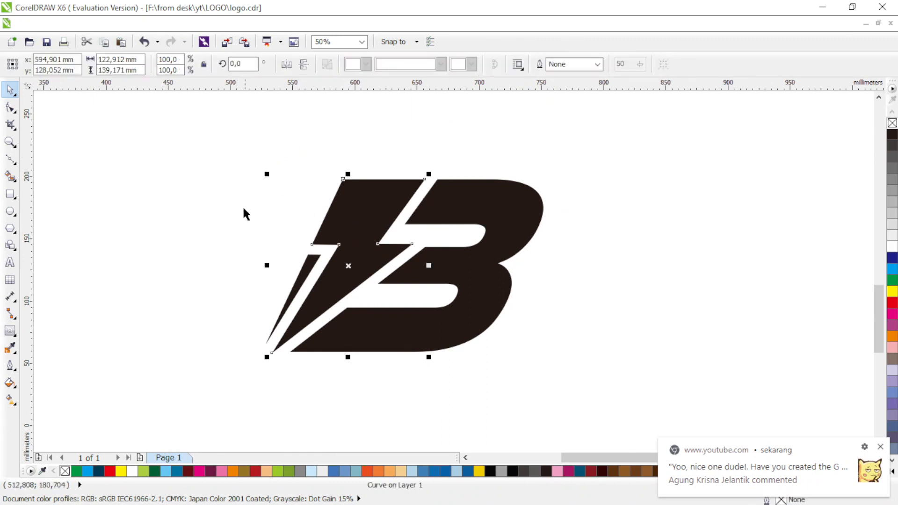
{"action": "left_click", "coordinate": [311, 259]}
{"action": "left_click", "coordinate": [454, 265], "text": "shift"}
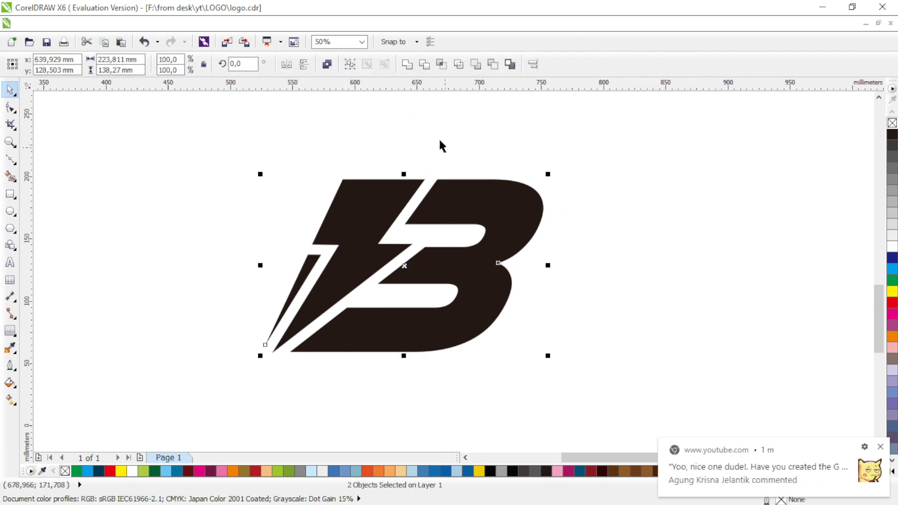
{"action": "left_click", "coordinate": [407, 64]}
- Fill the lightning bolt with a linear gradient from red in its lower part to yellow beyond its upper-right corner, at about 60°
{"action": "left_click", "coordinate": [375, 203]}
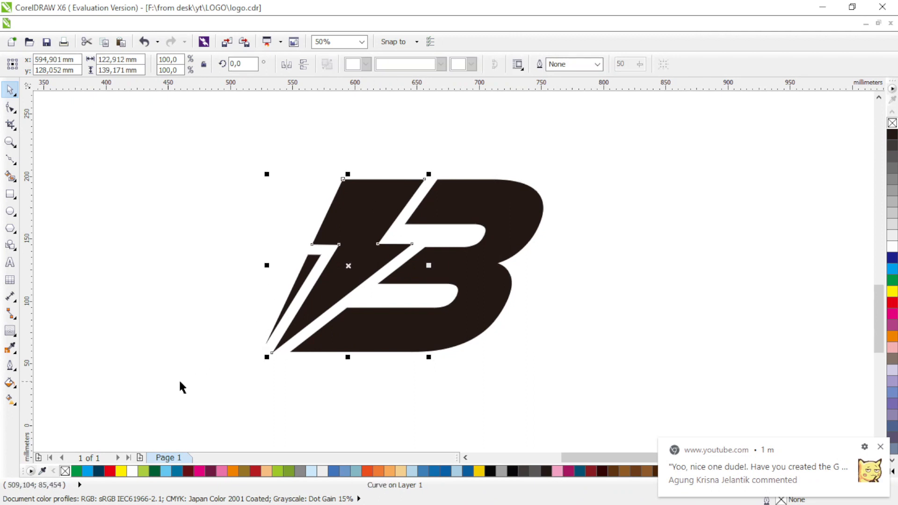
{"action": "left_click", "coordinate": [111, 472]}
{"action": "left_click", "coordinate": [11, 400]}
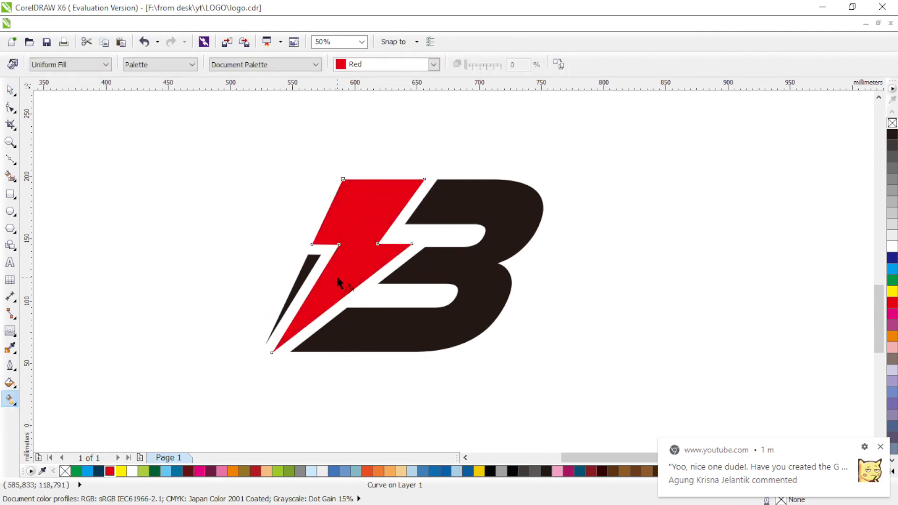
{"action": "left_click_drag", "start_coordinate": [336, 274], "coordinate": [409, 152]}
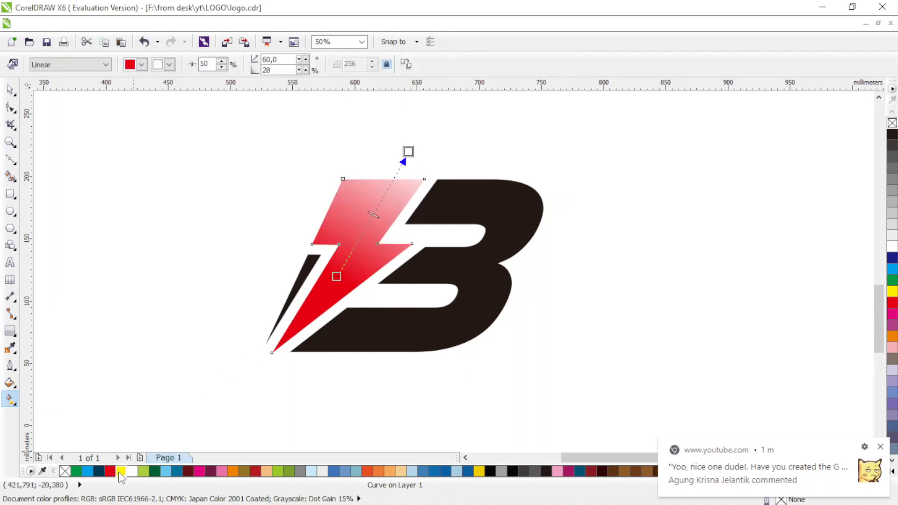
{"action": "left_click", "coordinate": [121, 471]}
- Fill the black B body and its thin left sliver with solid red
{"action": "left_click", "coordinate": [10, 89]}
{"action": "left_click", "coordinate": [462, 194]}
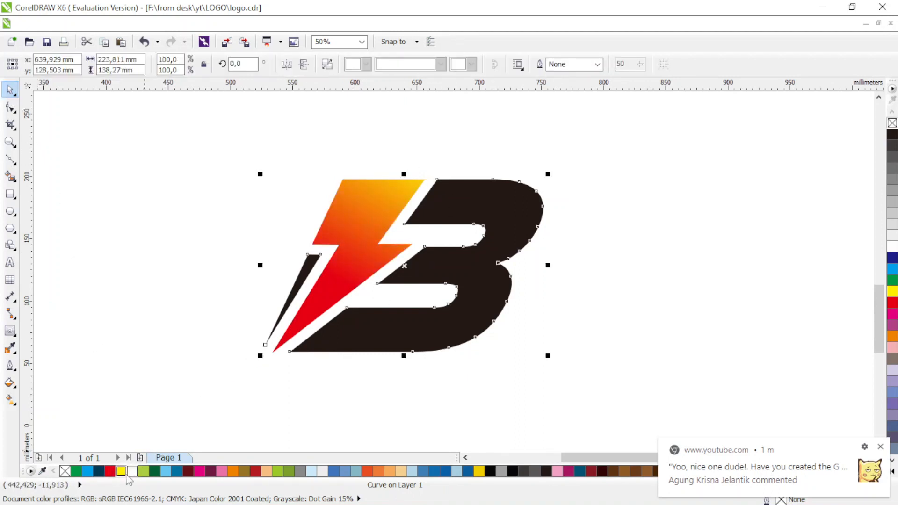
{"action": "left_click", "coordinate": [110, 471]}
{"action": "left_click", "coordinate": [644, 270]}
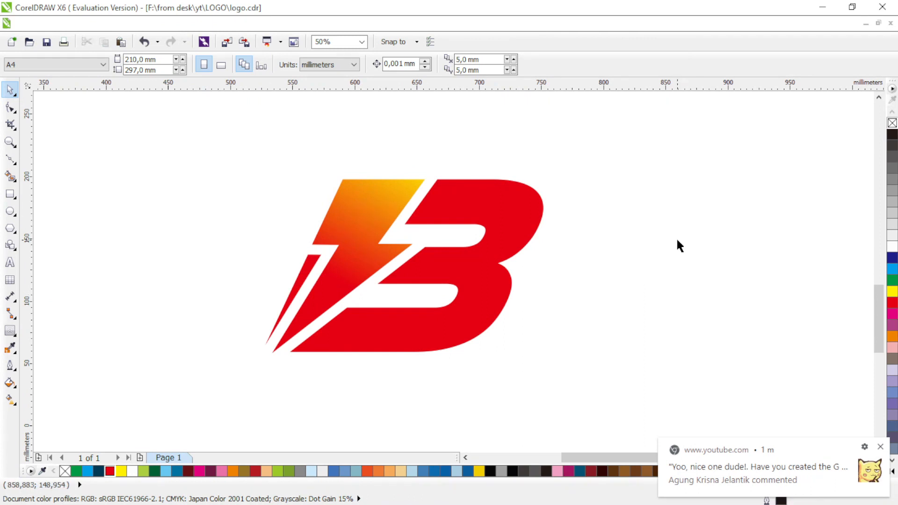
{"action": "left_click", "coordinate": [514, 221]}
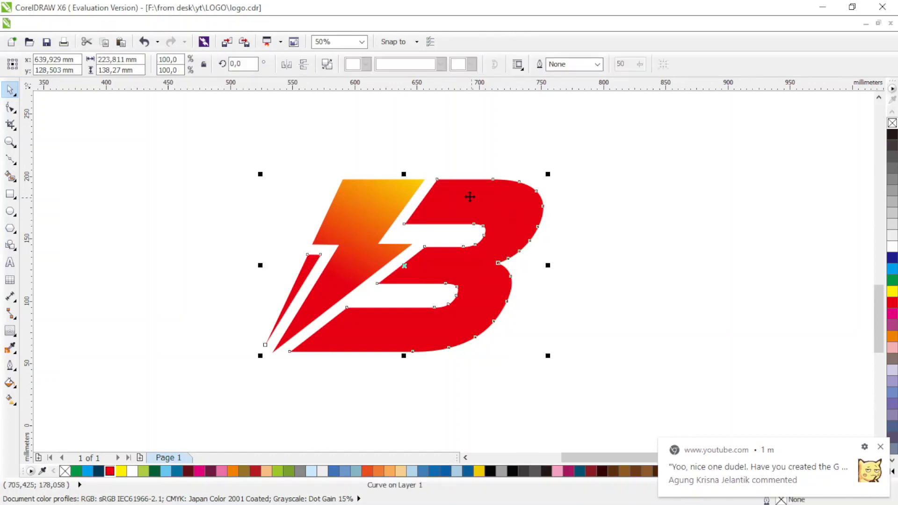
{"action": "left_click", "coordinate": [469, 195]}
{"action": "left_click_drag", "start_coordinate": [403, 175], "coordinate": [380, 173]}
{"action": "key", "text": "ctrl+z"}
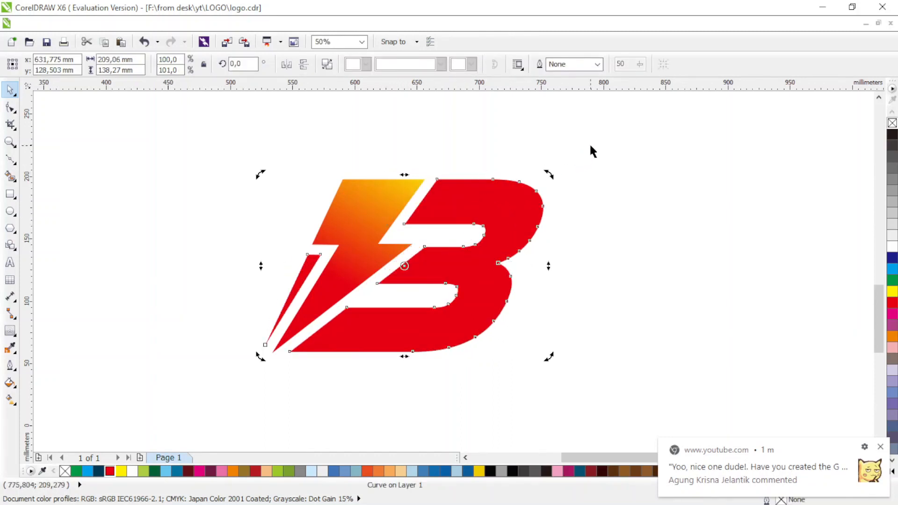
- Skew the lightning bolt and the B body together horizontally to make the logo's slant steeper and more upright
{"action": "left_click_drag", "start_coordinate": [592, 146], "coordinate": [231, 387]}
{"action": "left_click", "coordinate": [465, 203]}
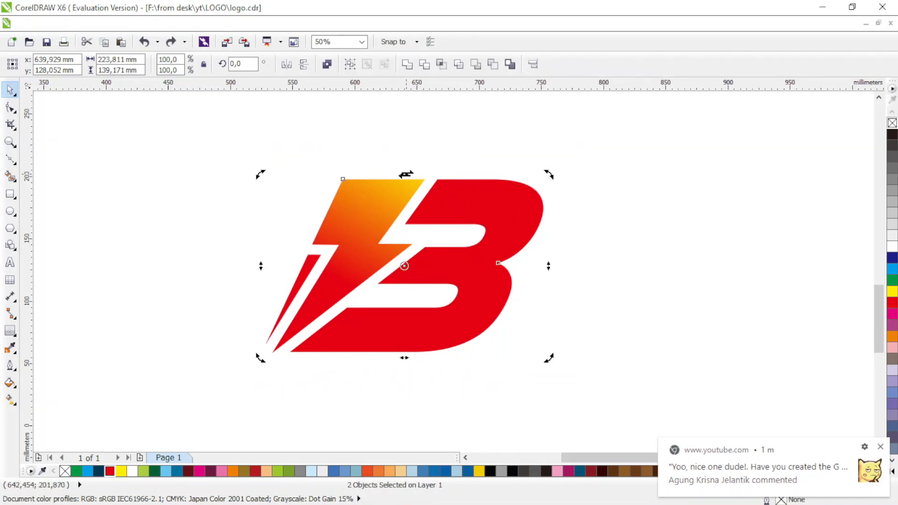
{"action": "left_click_drag", "start_coordinate": [402, 176], "coordinate": [381, 173]}
{"action": "left_click", "coordinate": [585, 192]}
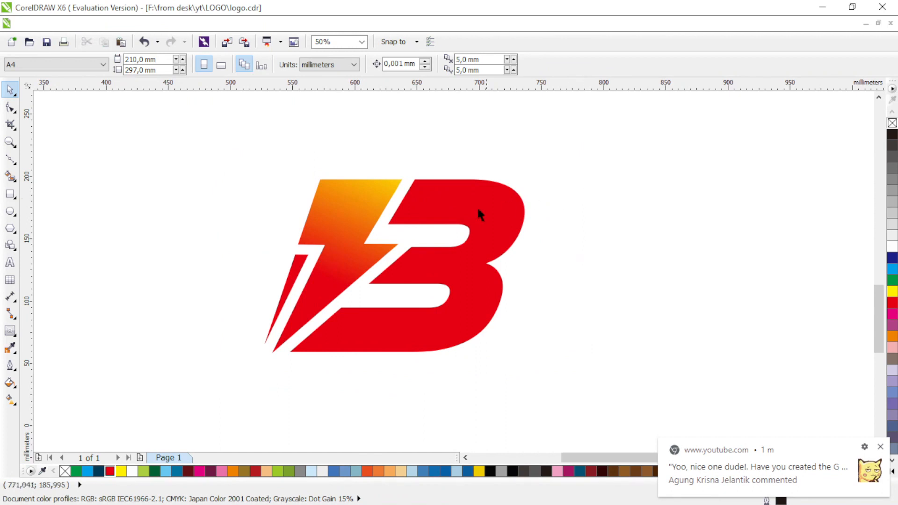
- Move the two upper-left nodes of the B body left to close the gap beside the bolt's upper part
{"action": "left_click", "coordinate": [8, 110]}
{"action": "left_click", "coordinate": [433, 207]}
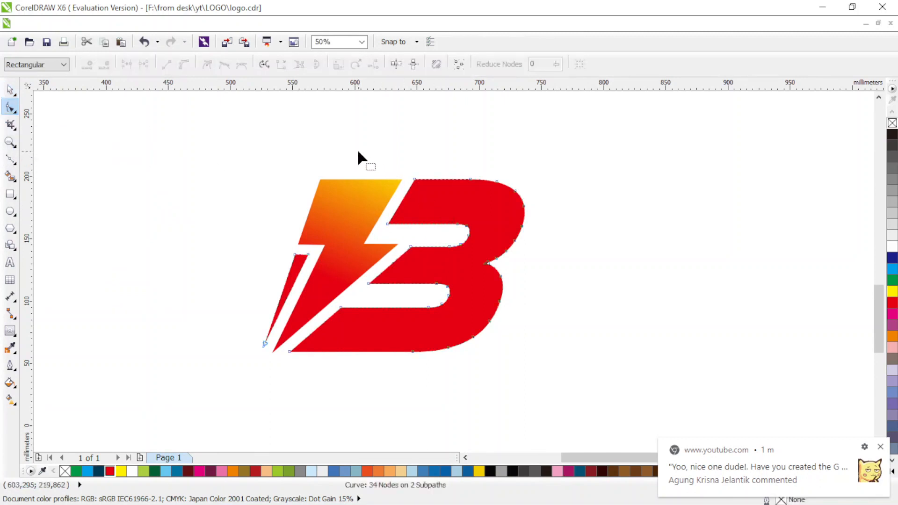
{"action": "left_click_drag", "start_coordinate": [359, 151], "coordinate": [364, 226]}
{"action": "left_click", "coordinate": [9, 89]}
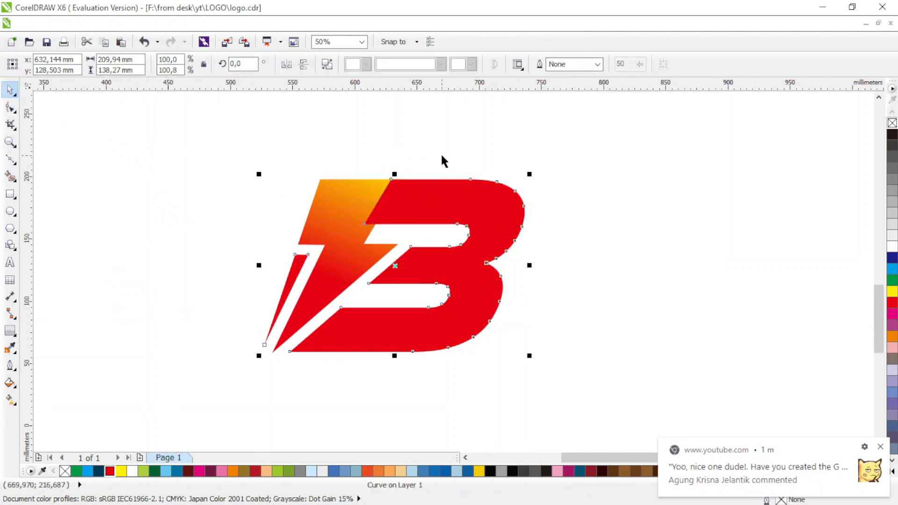
{"action": "left_click", "coordinate": [606, 182]}
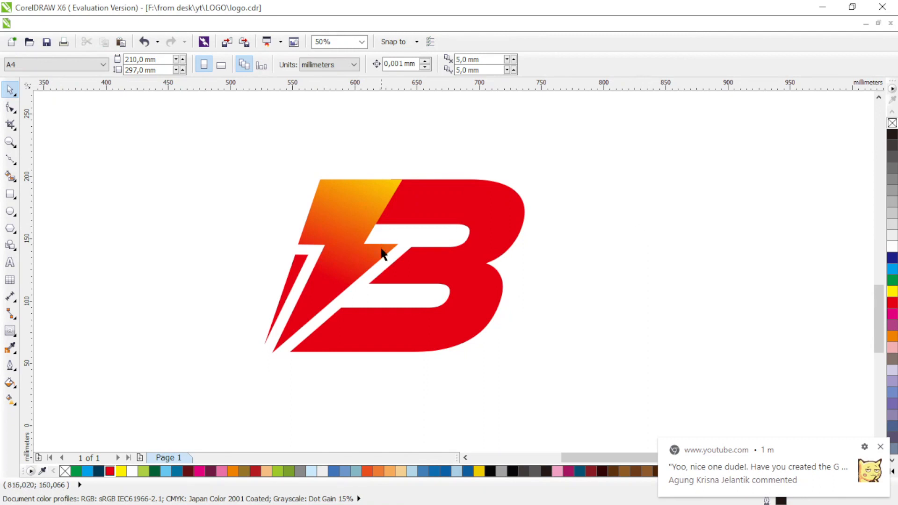
- Separate the thin left sliver from the B body and delete it
{"action": "left_click", "coordinate": [301, 274]}
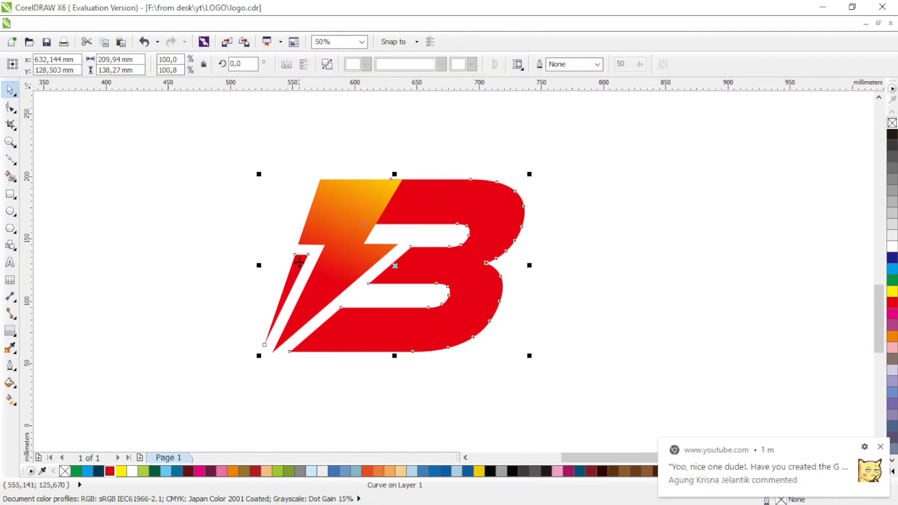
{"action": "left_click", "coordinate": [373, 135]}
{"action": "left_click", "coordinate": [297, 272]}
{"action": "key", "text": "Delete"}
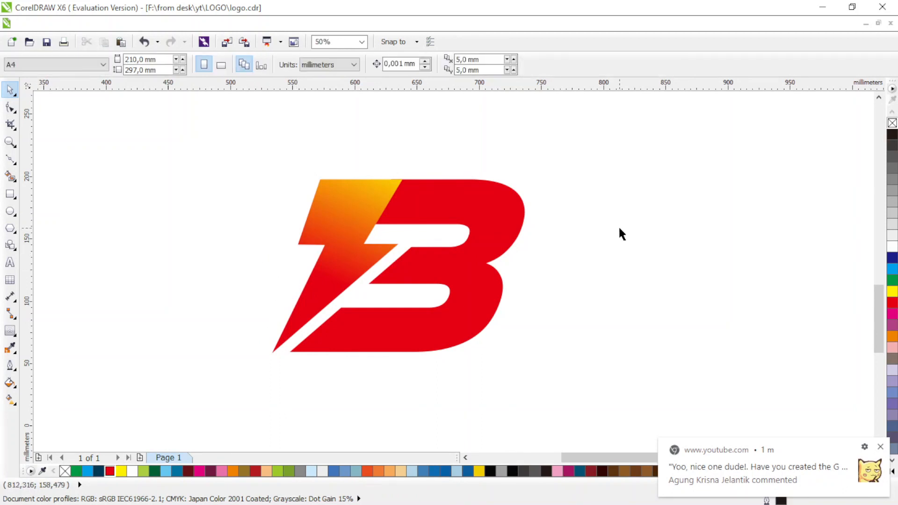
- Move the two nodes of the lightning bolt's left notch down and left along its slanted edges
{"action": "left_click", "coordinate": [345, 266]}
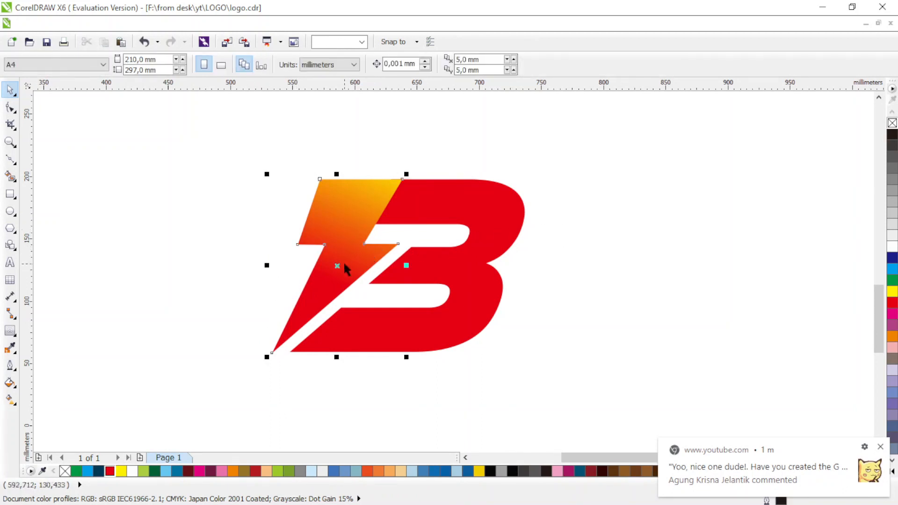
{"action": "key", "text": "F10"}
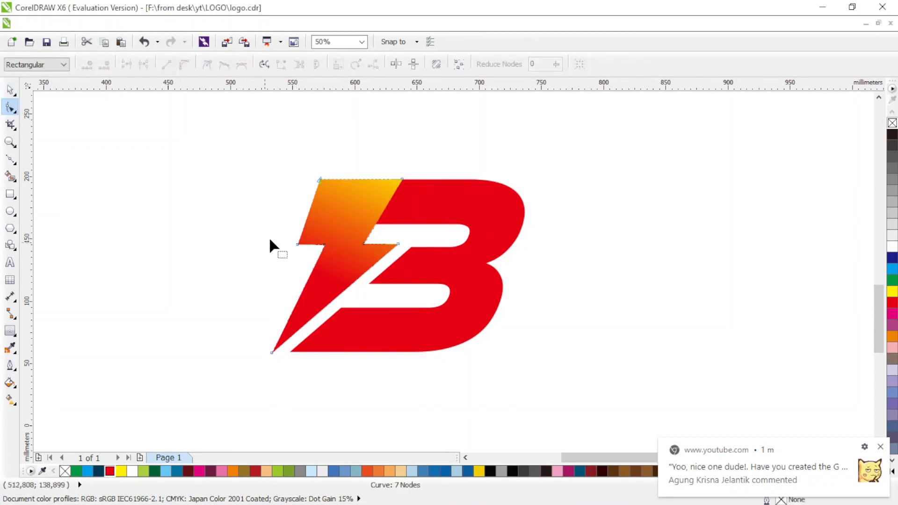
{"action": "left_click", "coordinate": [324, 244]}
{"action": "left_click_drag", "start_coordinate": [324, 246], "coordinate": [310, 272]}
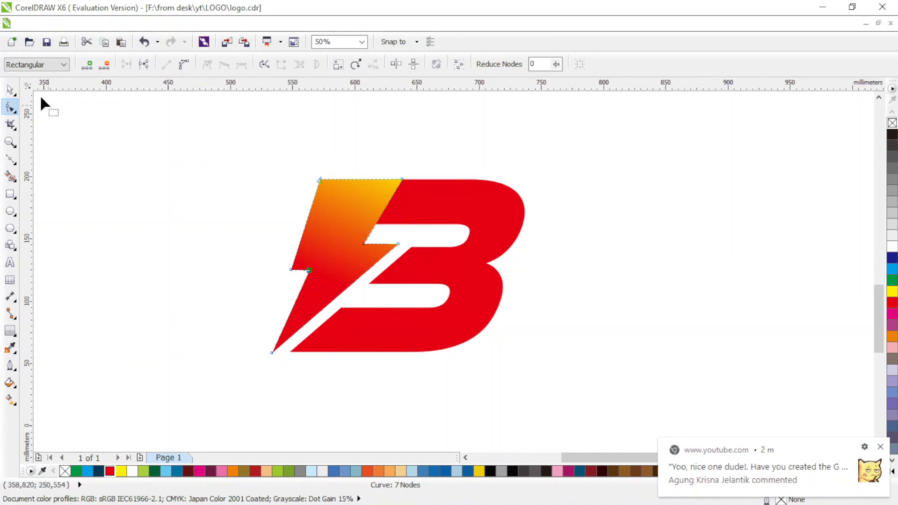
{"action": "key", "text": "space"}
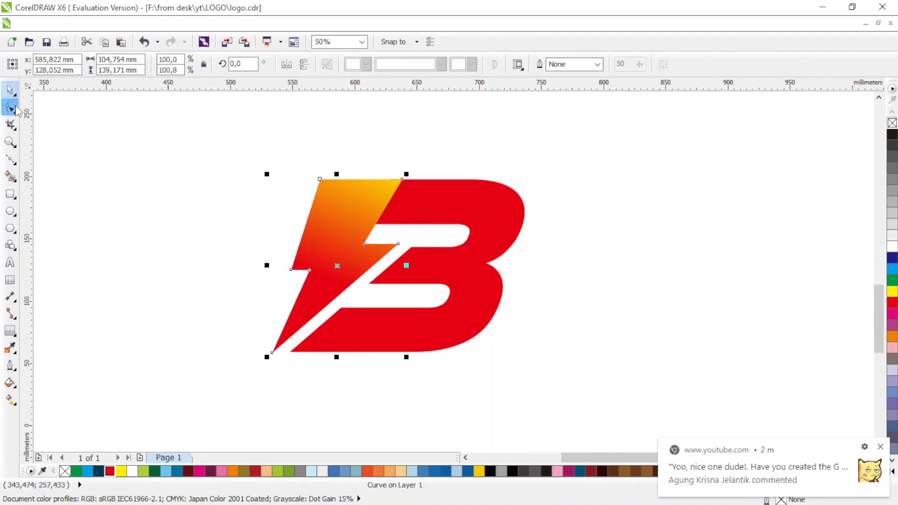
- Move the inner node of the bolt's right notch slightly right, and bring its lower tip closer to the B body
{"action": "left_click", "coordinate": [10, 108]}
{"action": "left_click", "coordinate": [398, 244]}
{"action": "left_click_drag", "start_coordinate": [398, 245], "coordinate": [373, 245]}
{"action": "left_click_drag", "start_coordinate": [271, 352], "coordinate": [283, 350]}
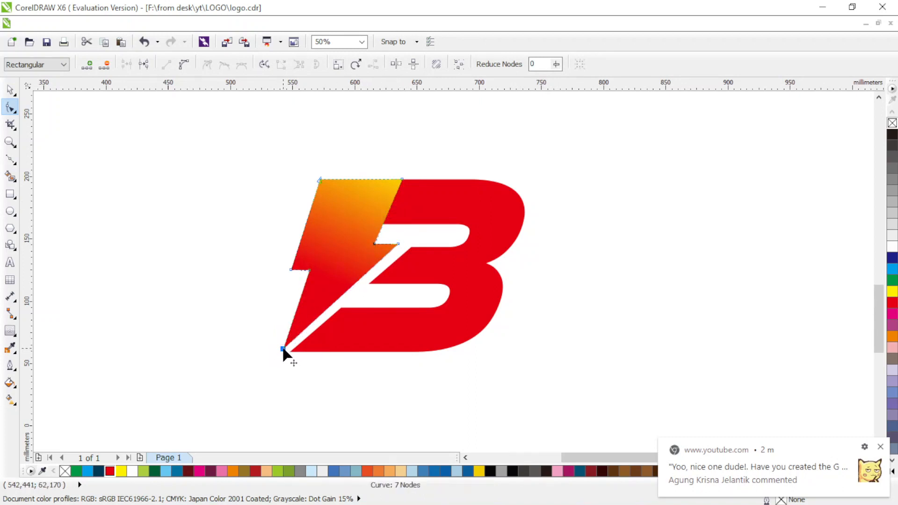
{"action": "left_click", "coordinate": [9, 89]}
{"action": "left_click", "coordinate": [569, 156]}
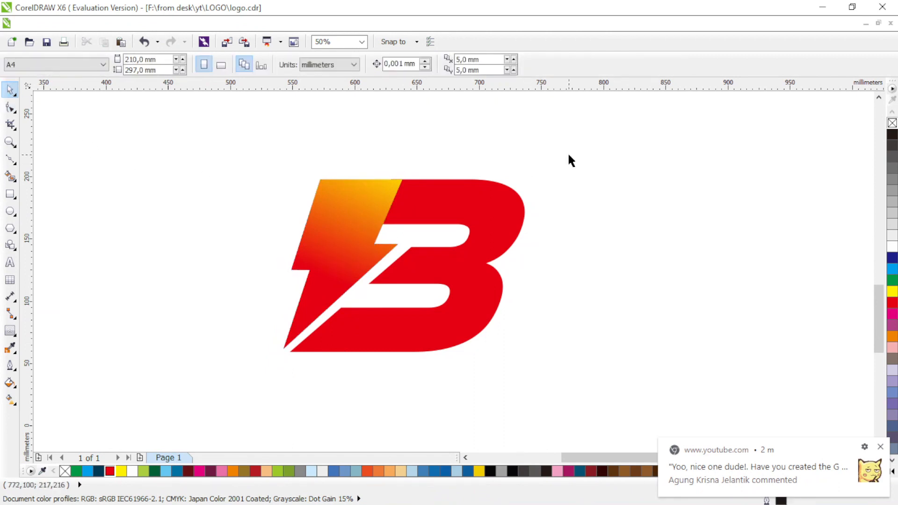
- Move the lightning bolt's upper-right corner node slightly right along the logo's upper edge
{"action": "left_click", "coordinate": [347, 211]}
{"action": "key", "text": "F10"}
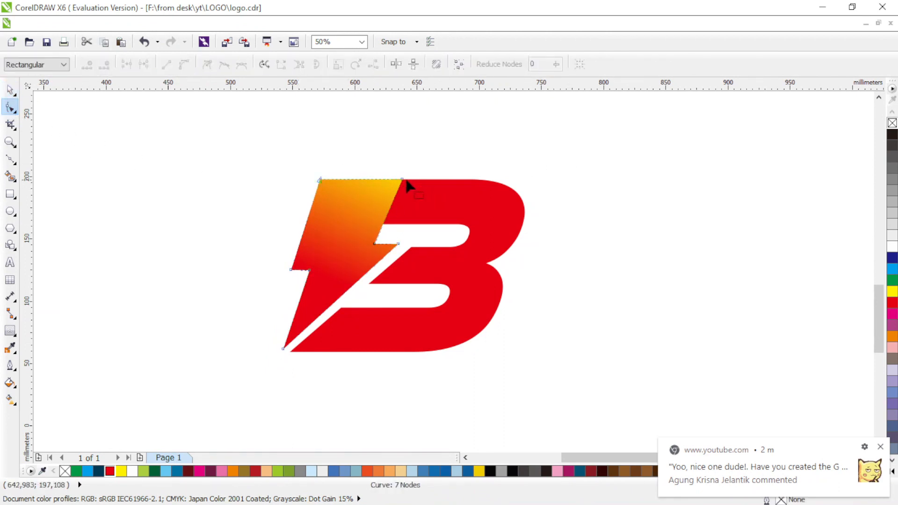
{"action": "left_click_drag", "start_coordinate": [406, 183], "coordinate": [408, 183]}
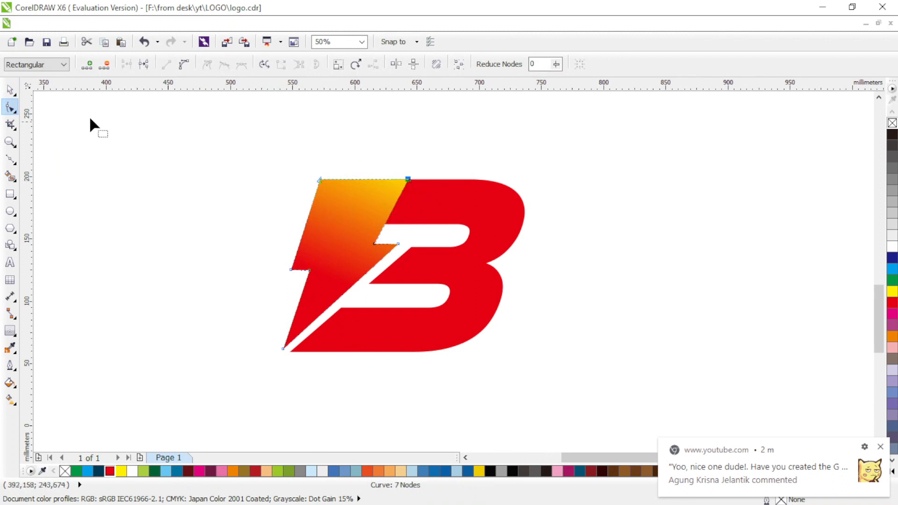
{"action": "left_click", "coordinate": [9, 89]}
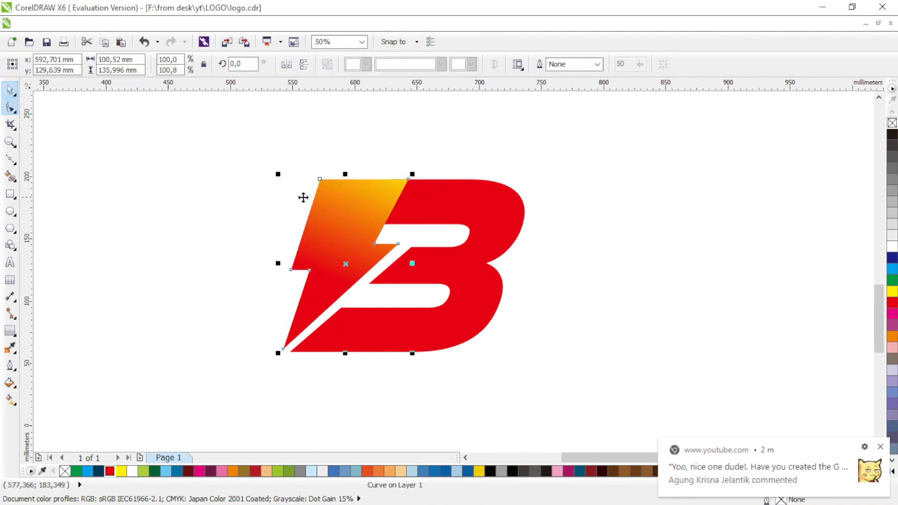
- Redraw the bolt's linear gradient from red in its upper-right part to yellow at its lower tip, at about 232°
{"action": "left_click", "coordinate": [9, 400]}
{"action": "left_click_drag", "start_coordinate": [356, 245], "coordinate": [281, 338]}
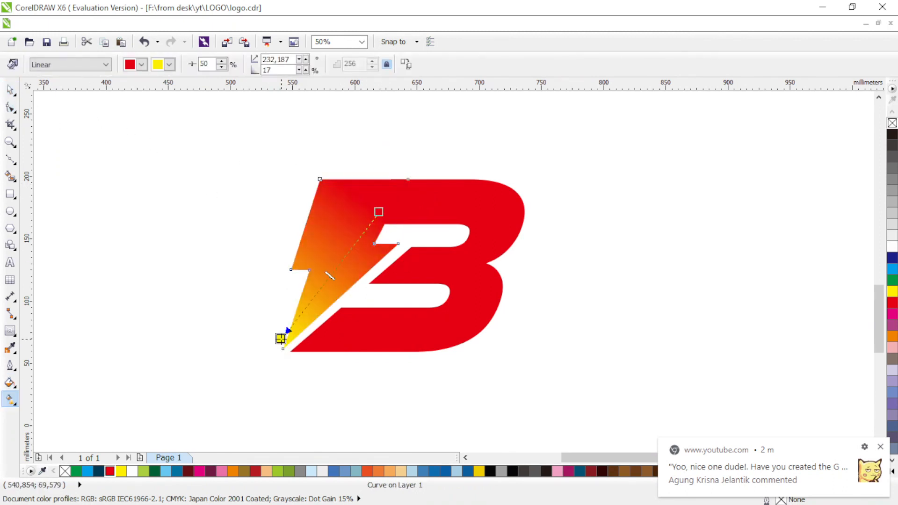
{"action": "left_click", "coordinate": [10, 89]}
{"action": "left_click", "coordinate": [94, 158]}
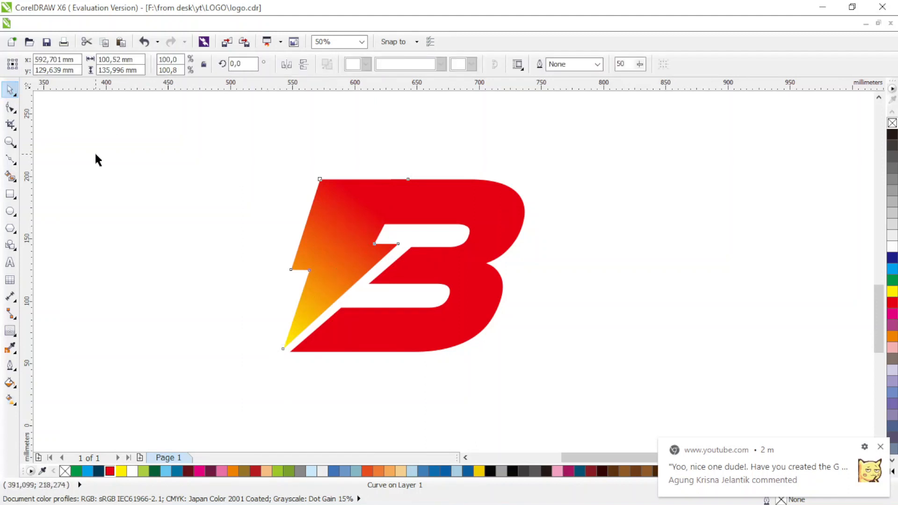